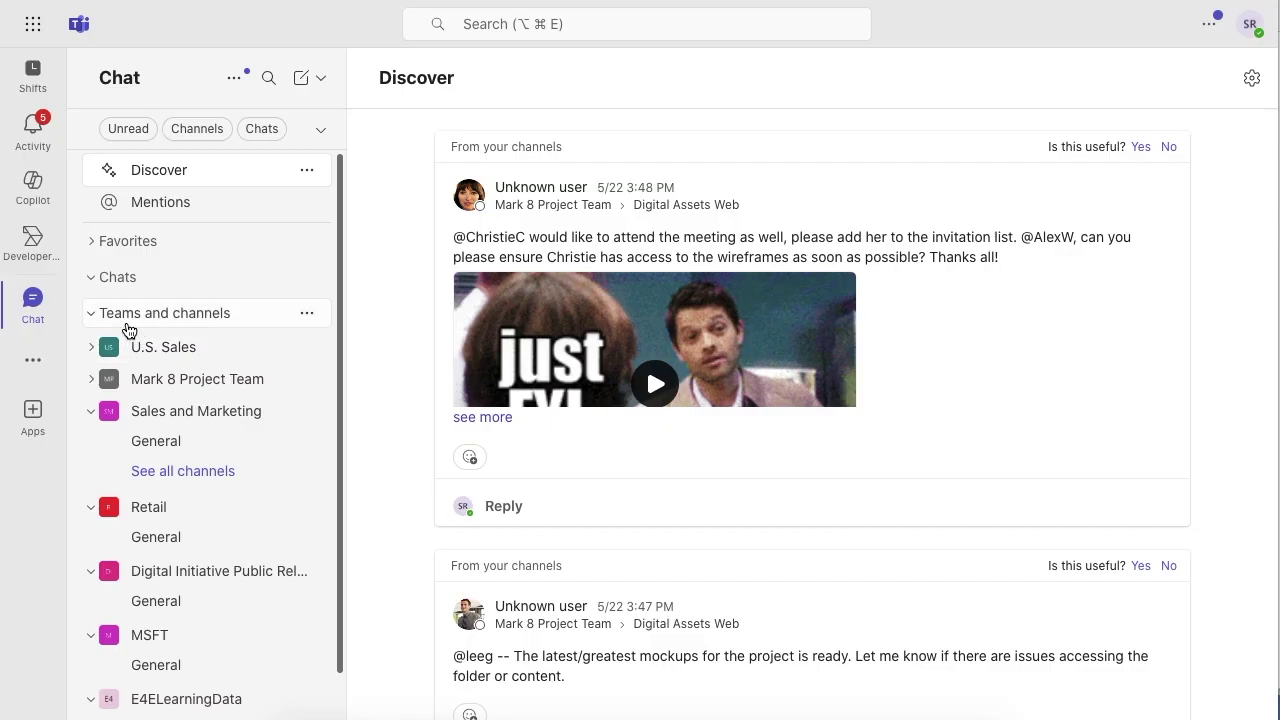
Open the files of the General channel in the E4ELearningData team
scroll(224, 710, "down", 1)
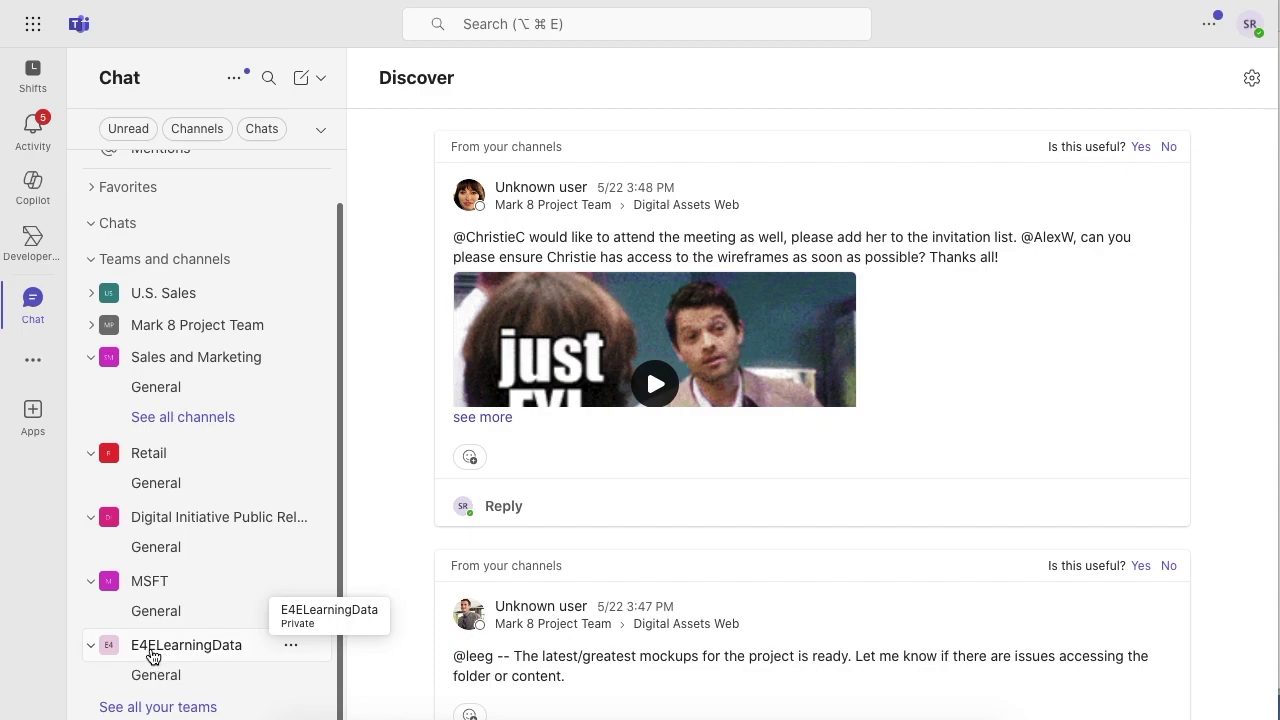
scroll(160, 650, "up", 1)
scroll(165, 675, "down", 1)
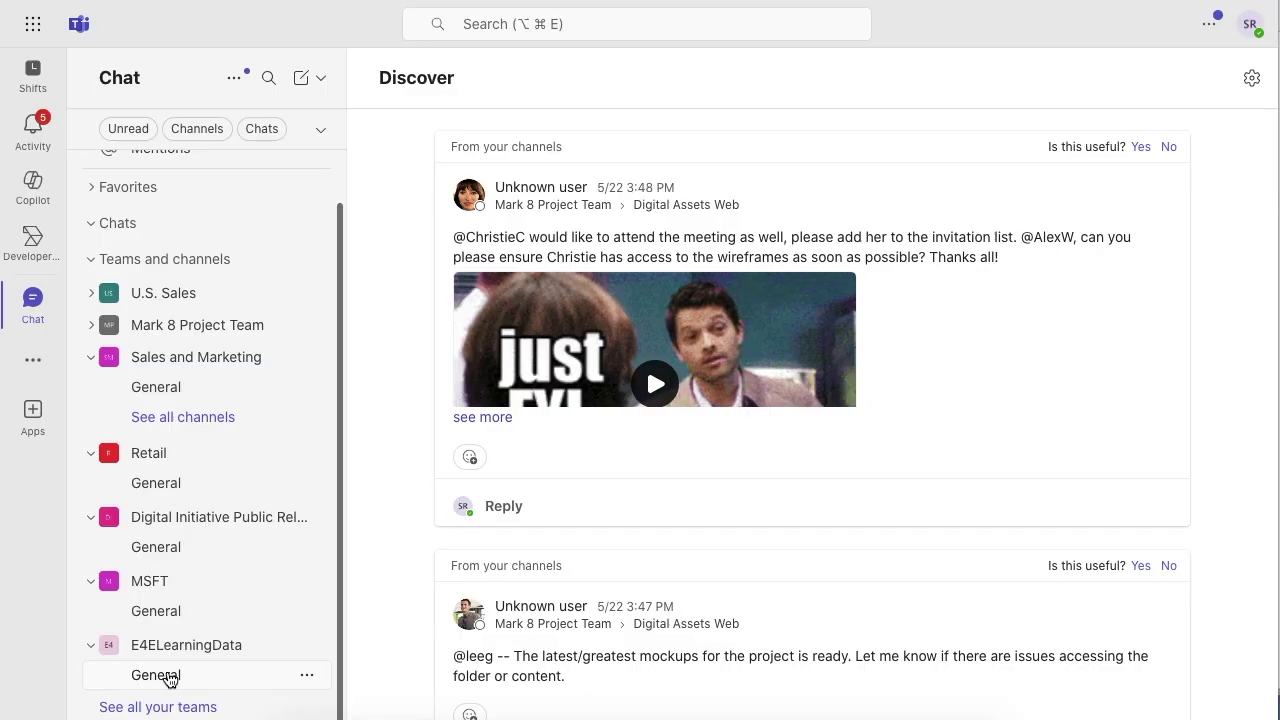
left_click(156, 676)
left_click(563, 79)
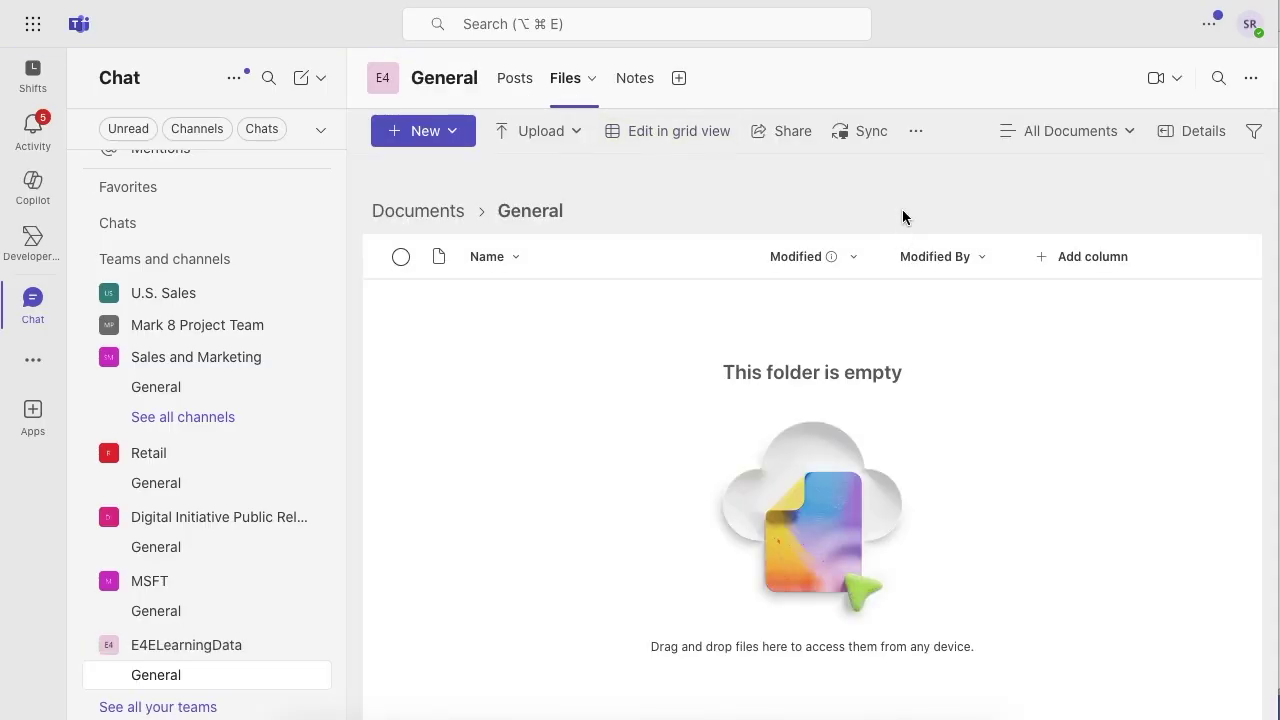
Open the channel's file library in SharePoint and upload sample 1.xlsx to the channel's General folder in Teams
left_click(919, 135)
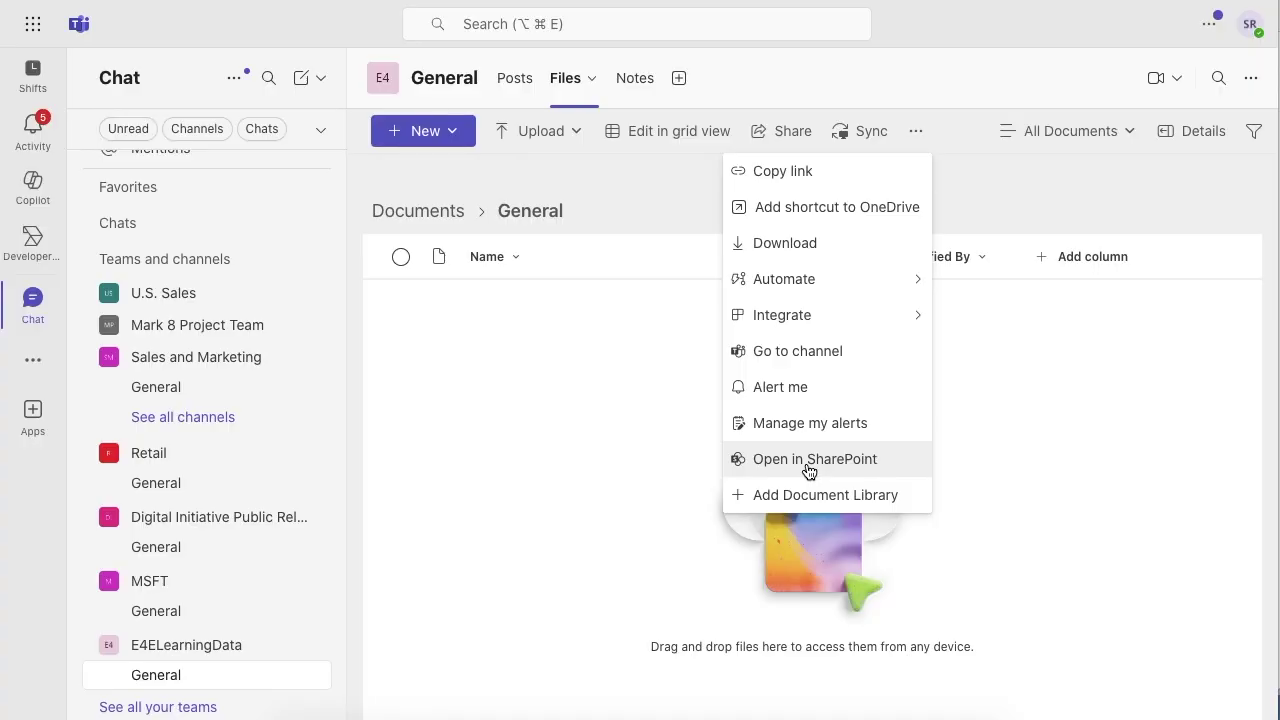
left_click(808, 462)
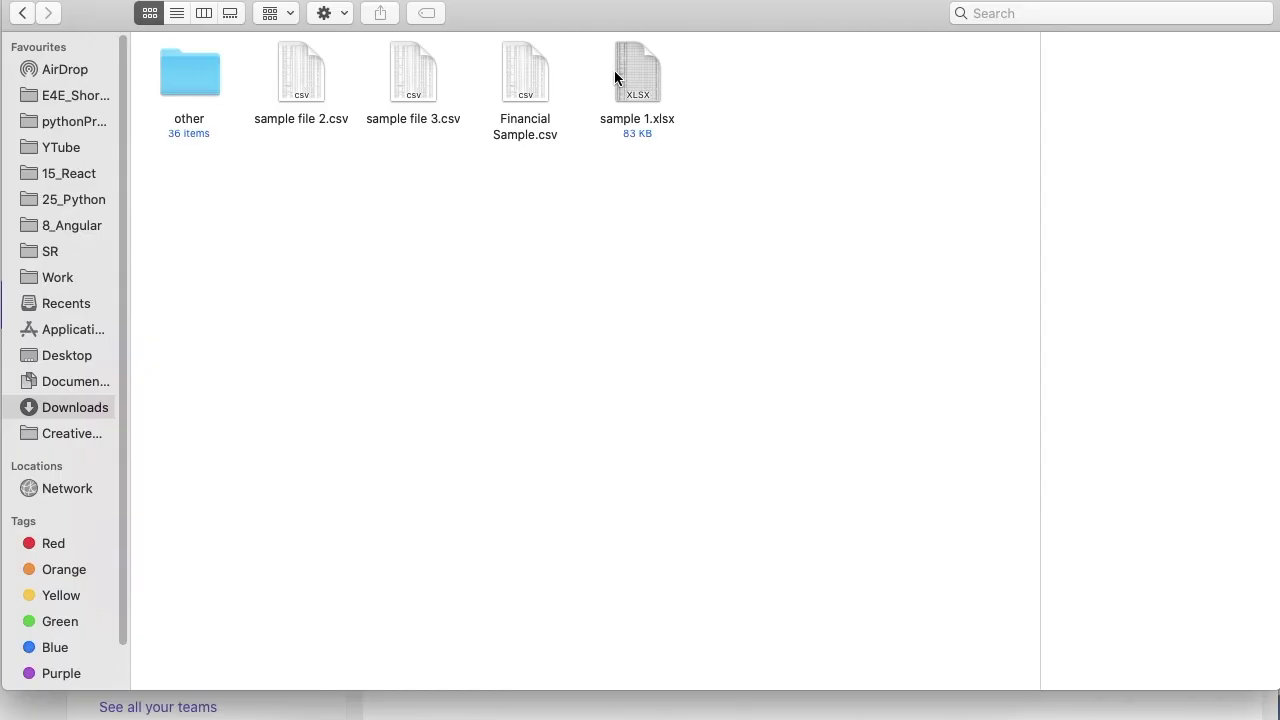
left_click_drag(614, 77, 596, 512)
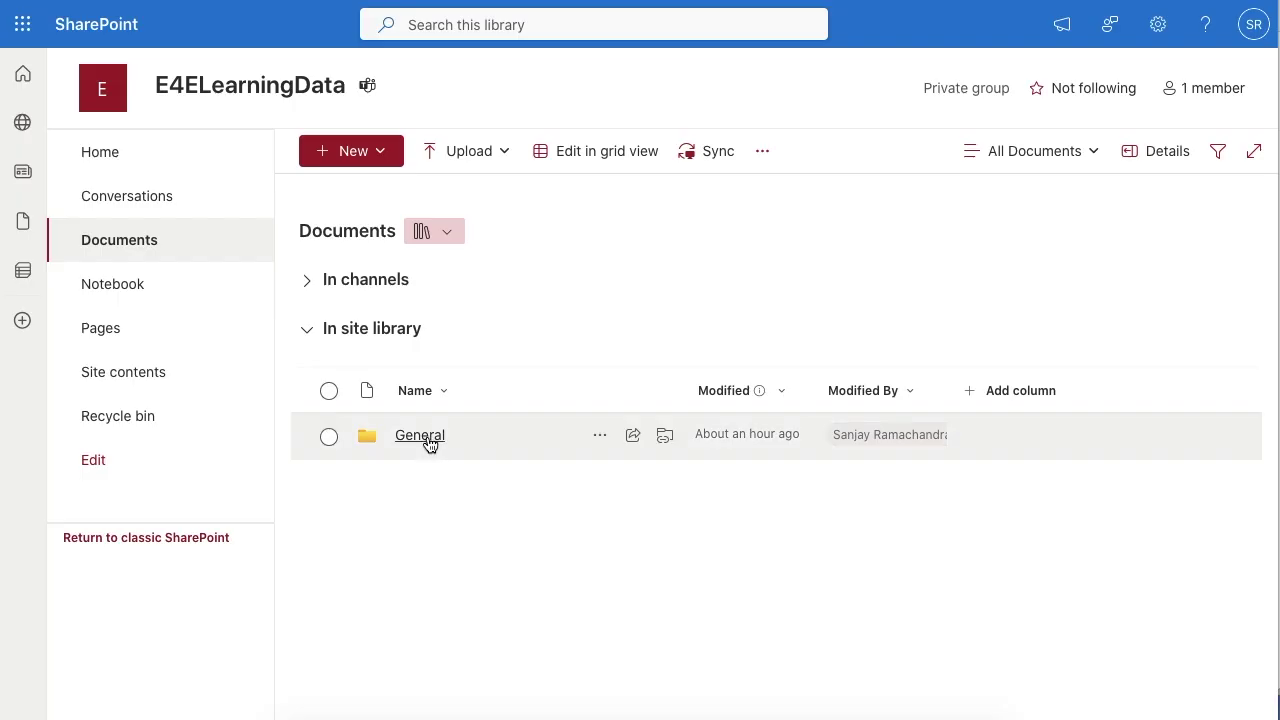
Open the General folder in the E4ELearningData SharePoint library and upload sample file 2.csv to it
left_click(428, 438)
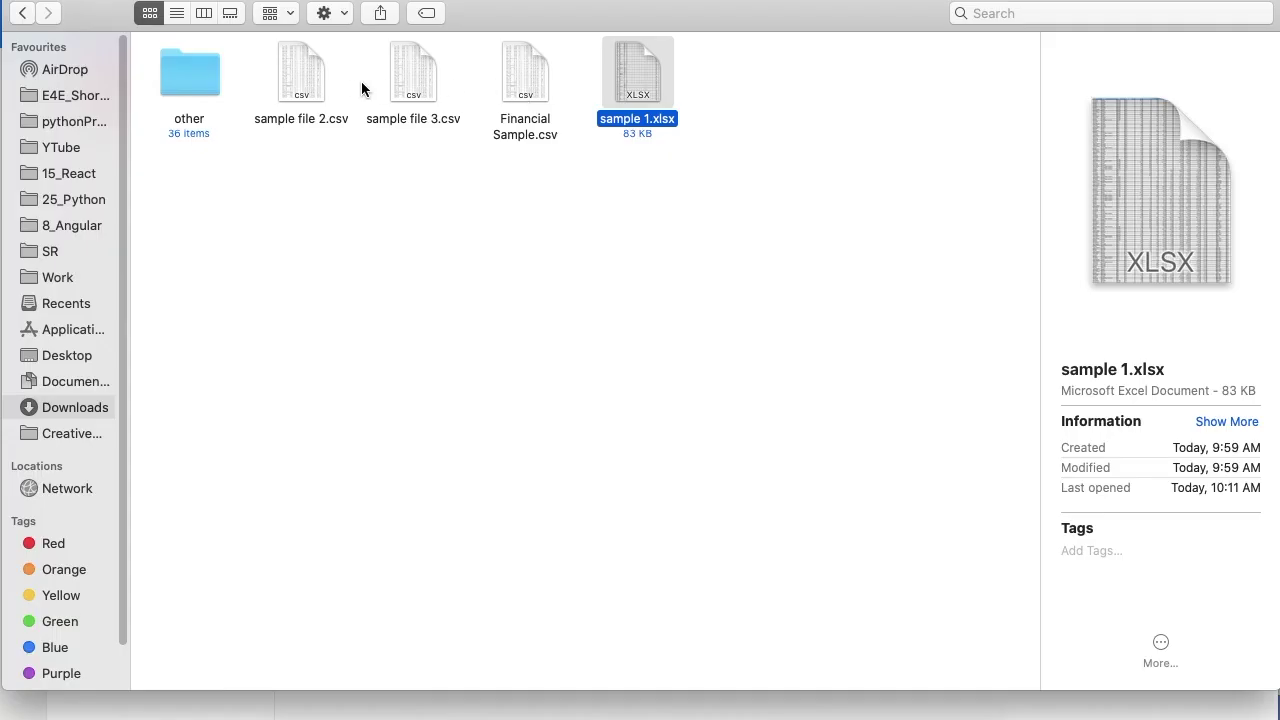
left_click_drag(312, 66, 489, 276)
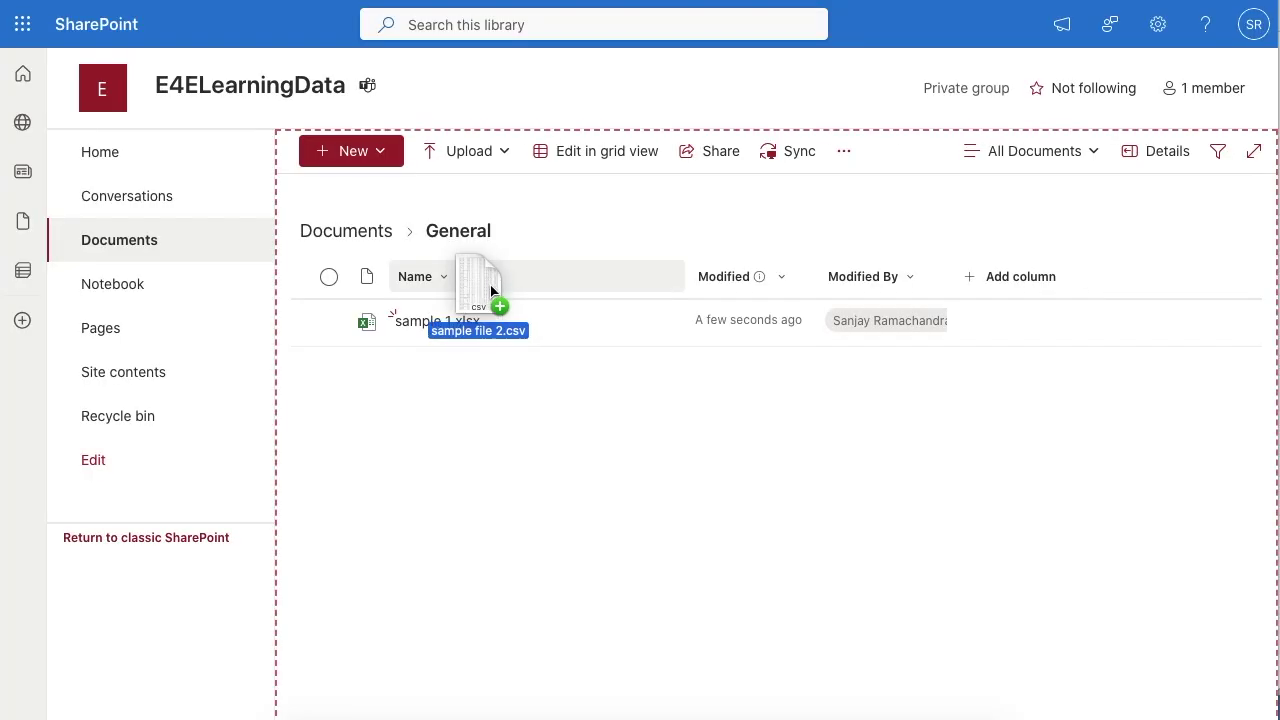
left_click_drag(490, 285, 524, 482)
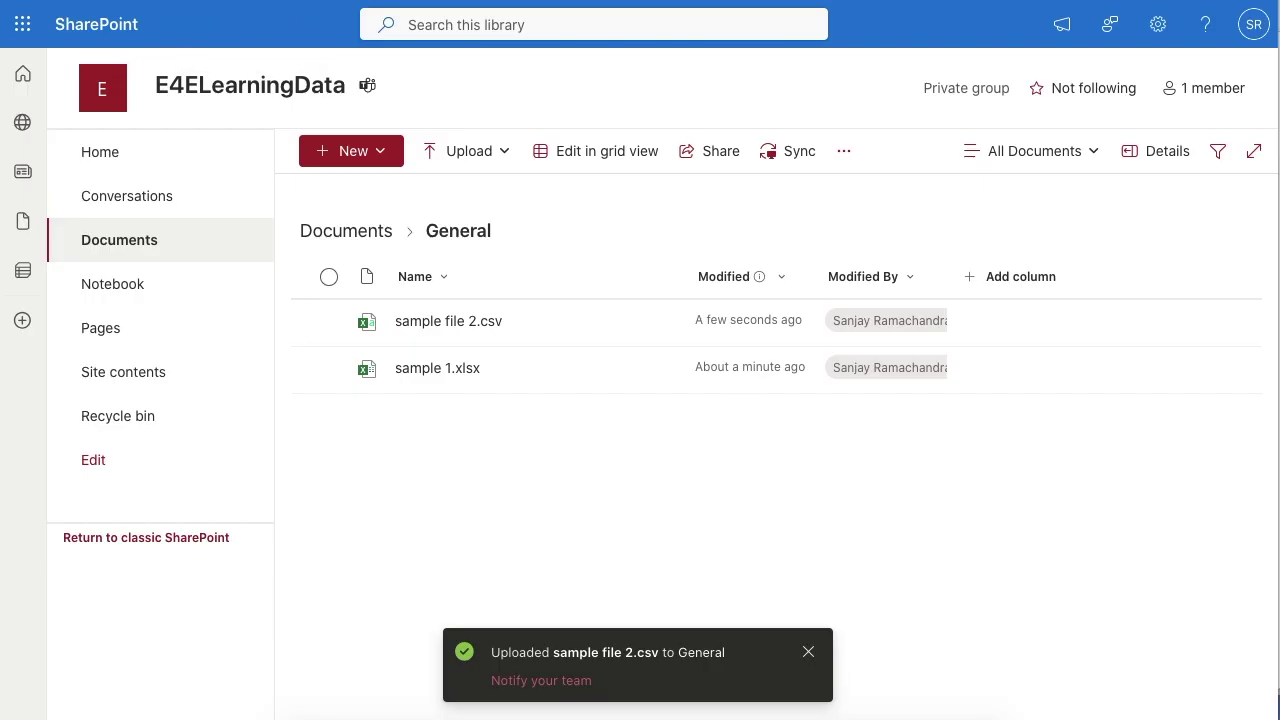
Switch to the TeamSite1 site in SharePoint, look through its home page and copy the page's address
key("super+Tab")
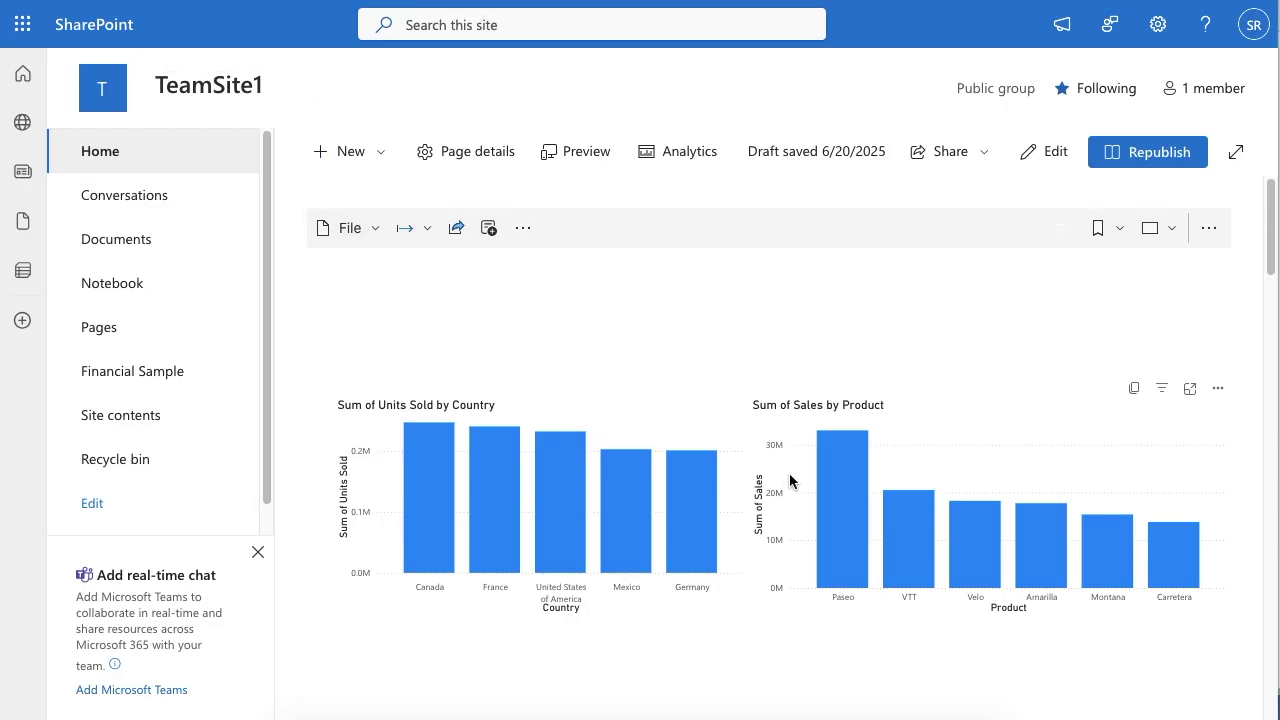
scroll(786, 480, "down", 5)
scroll(553, 455, "down", 4)
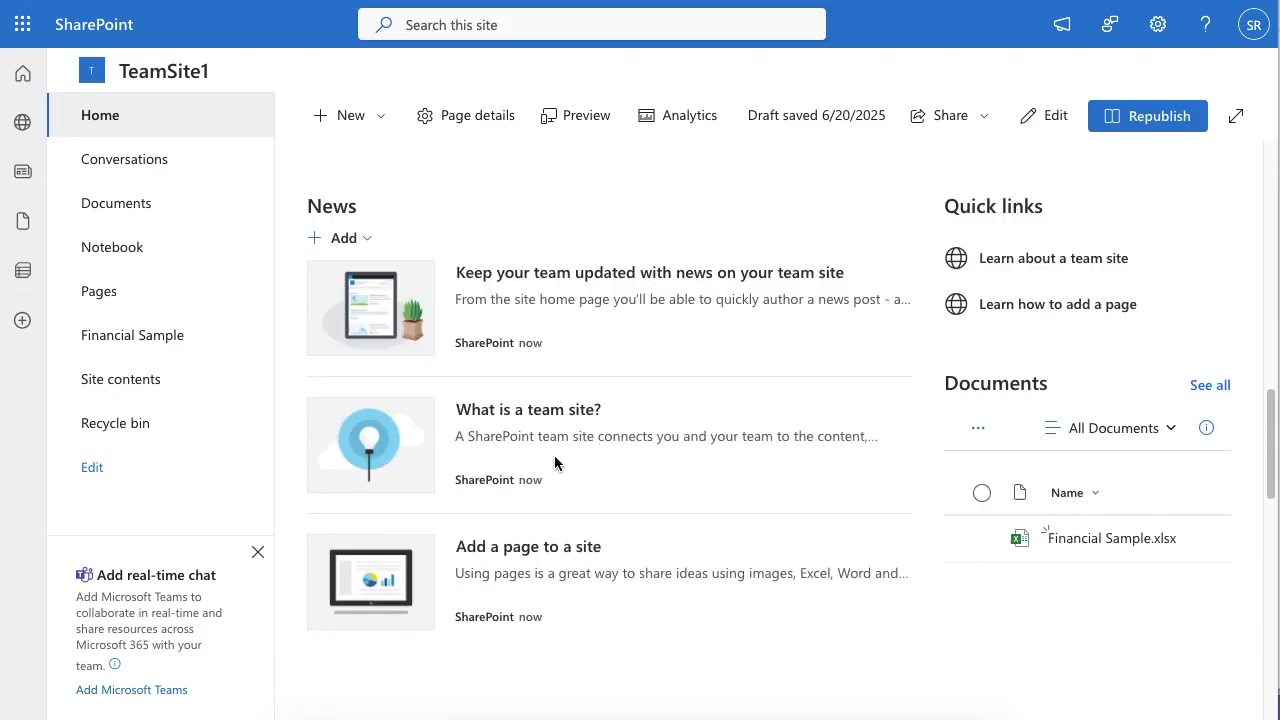
scroll(554, 462, "down", 7)
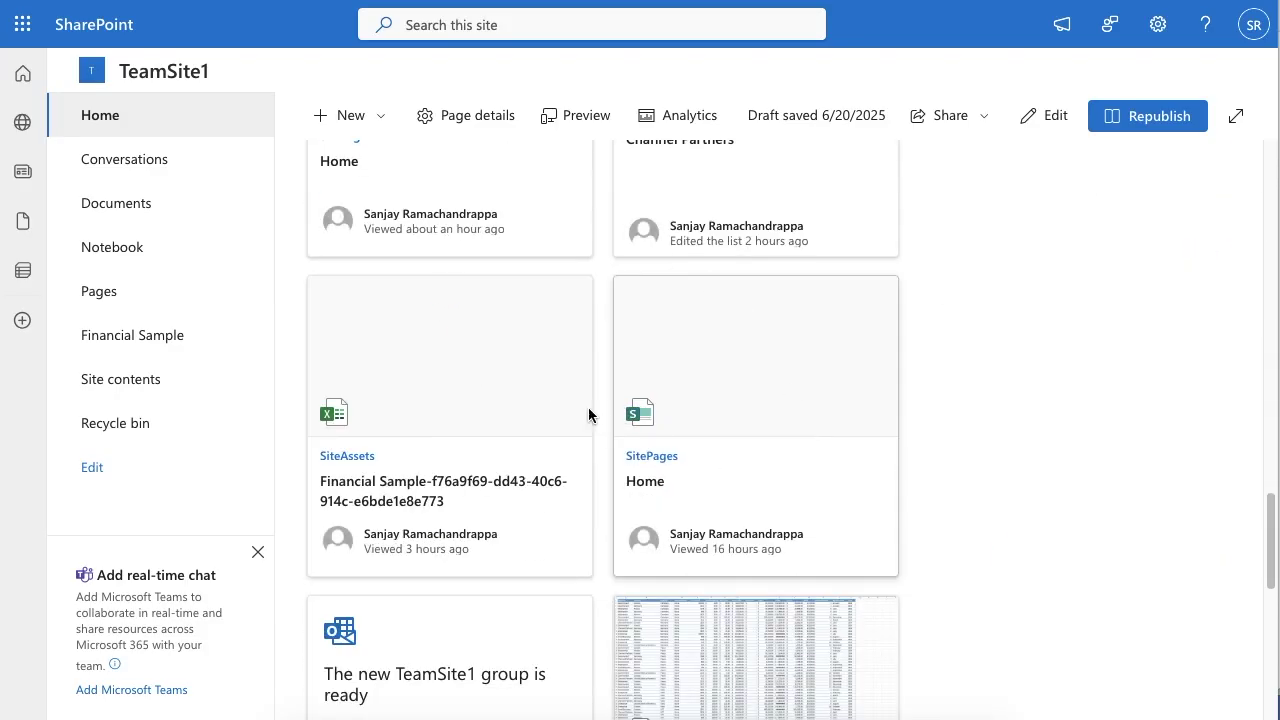
left_click(830, 433)
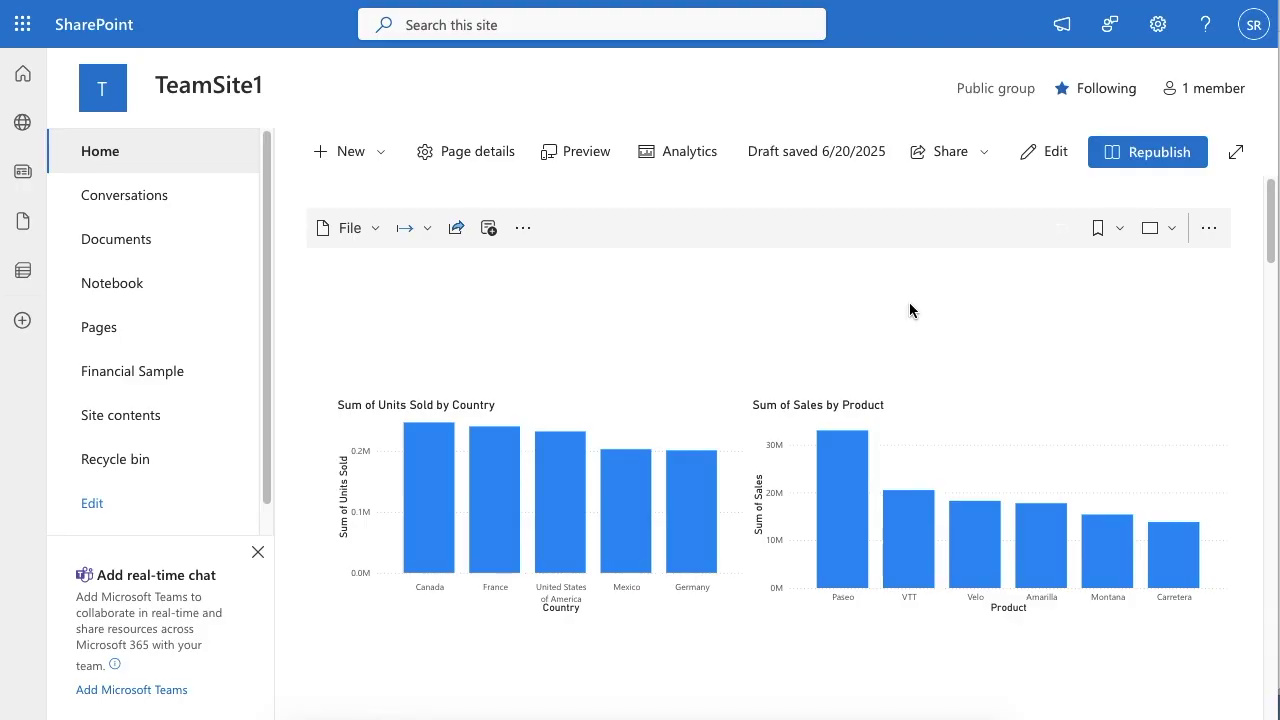
left_click(682, 20)
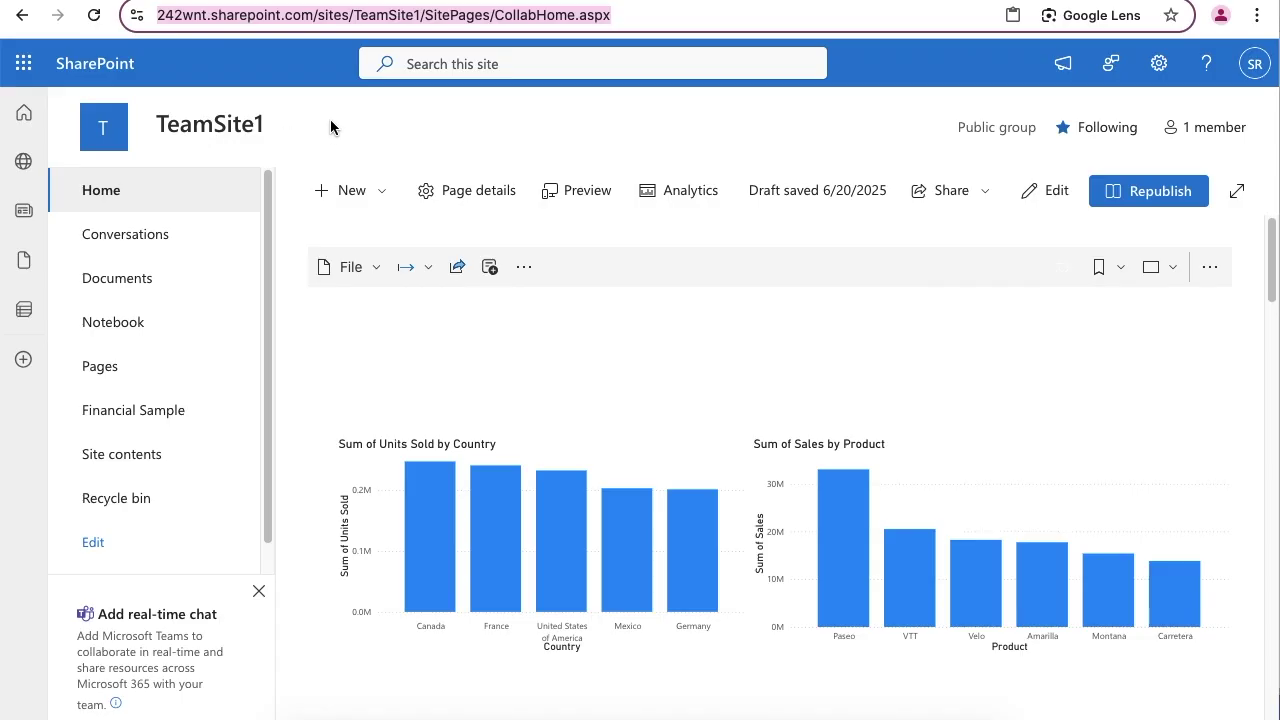
Switch back to the General channel in Teams and start adding a new channel tab with the SharePoint app
left_click(390, 2)
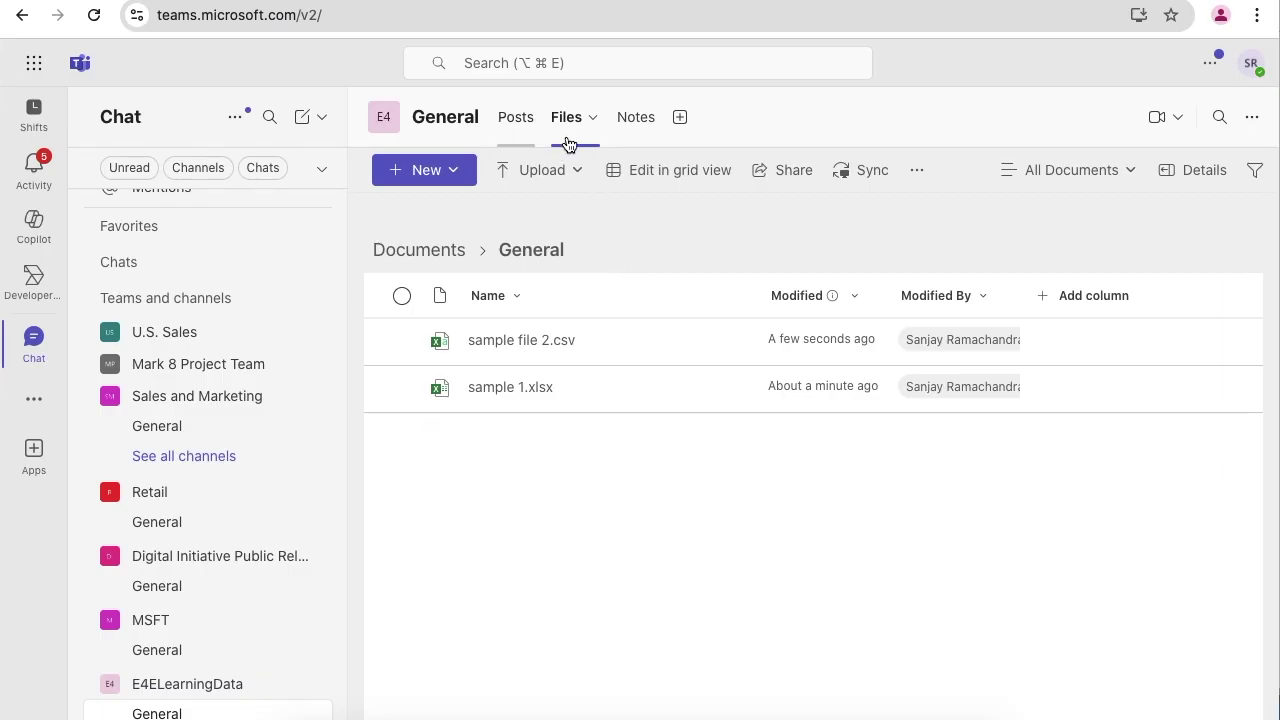
left_click(680, 118)
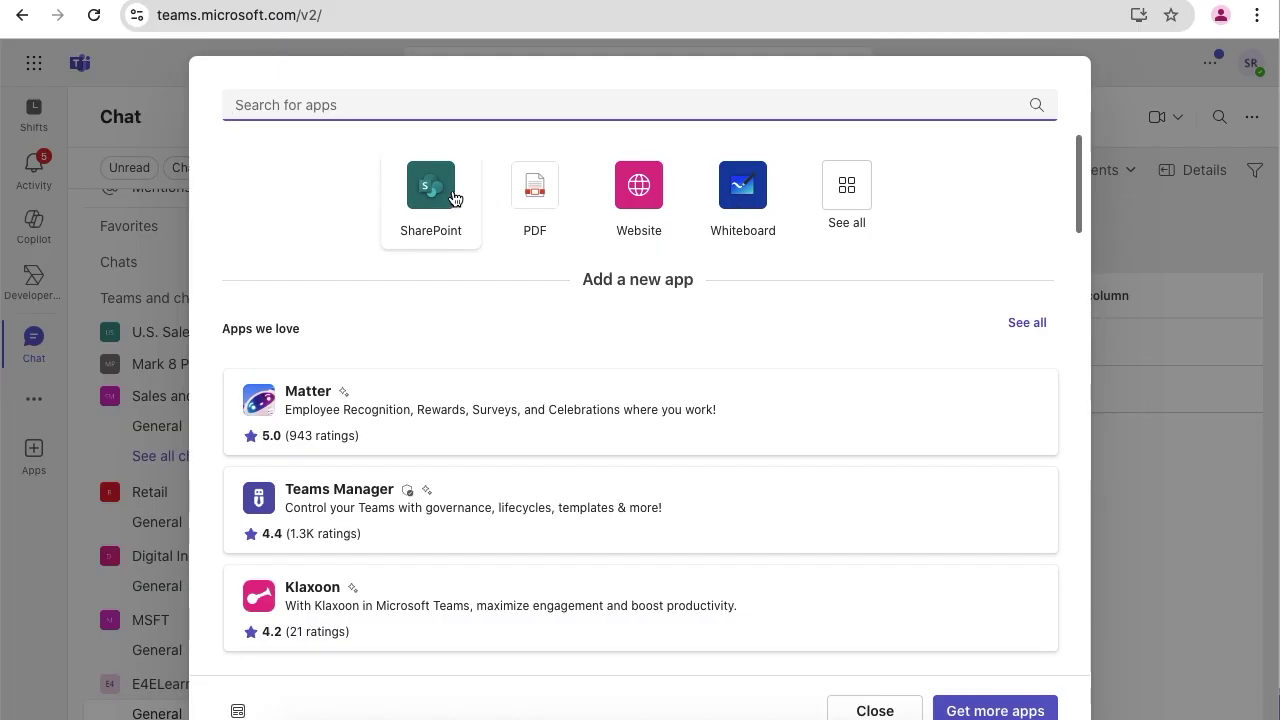
left_click(831, 214)
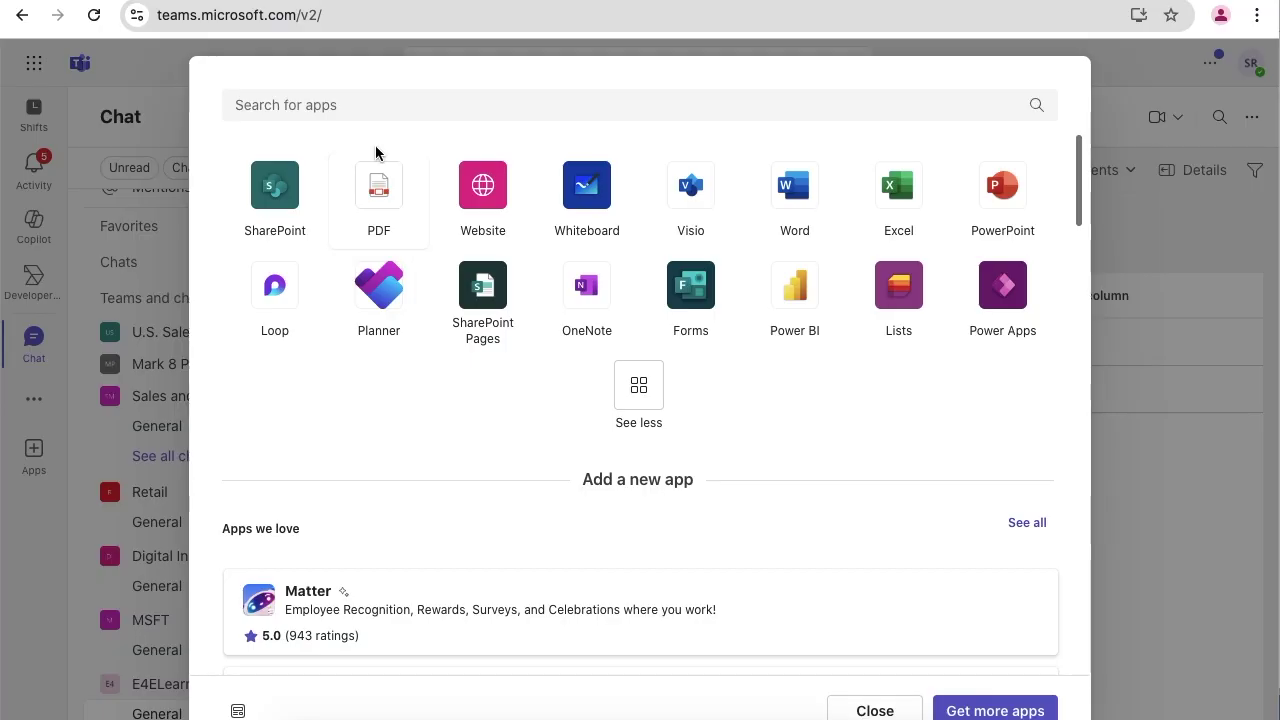
left_click(360, 112)
type("sharepoin")
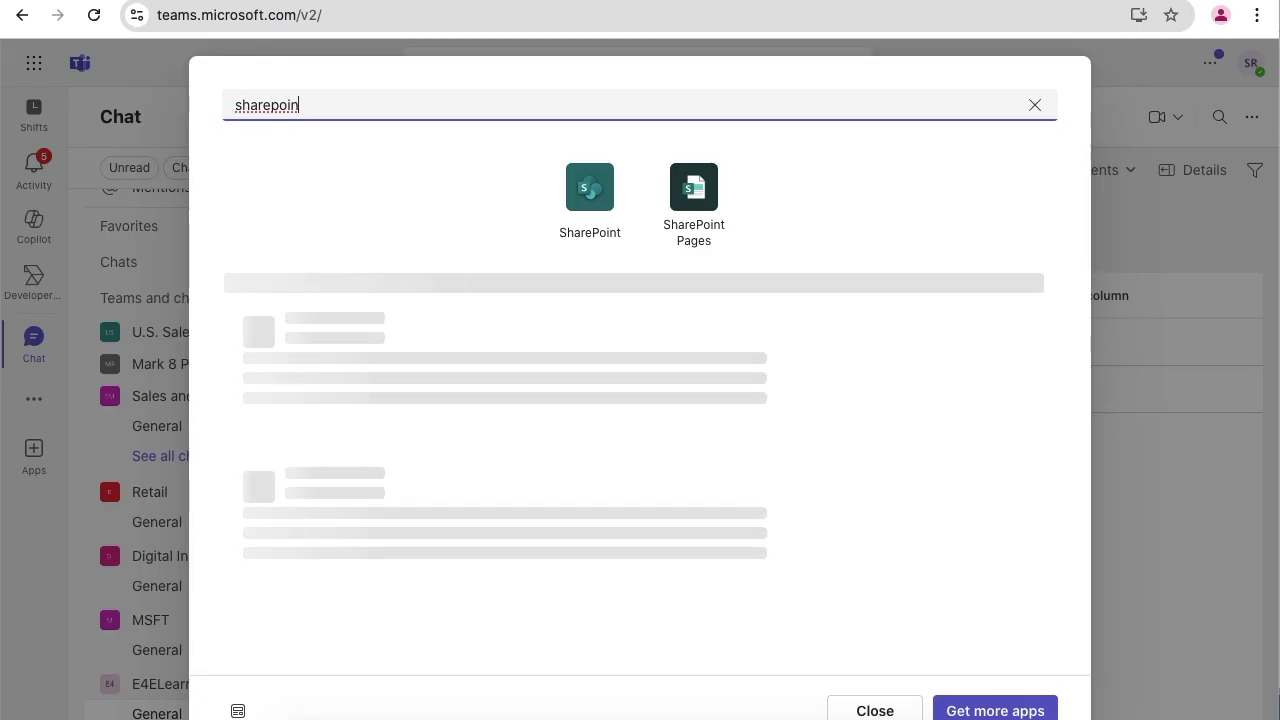
left_click(569, 184)
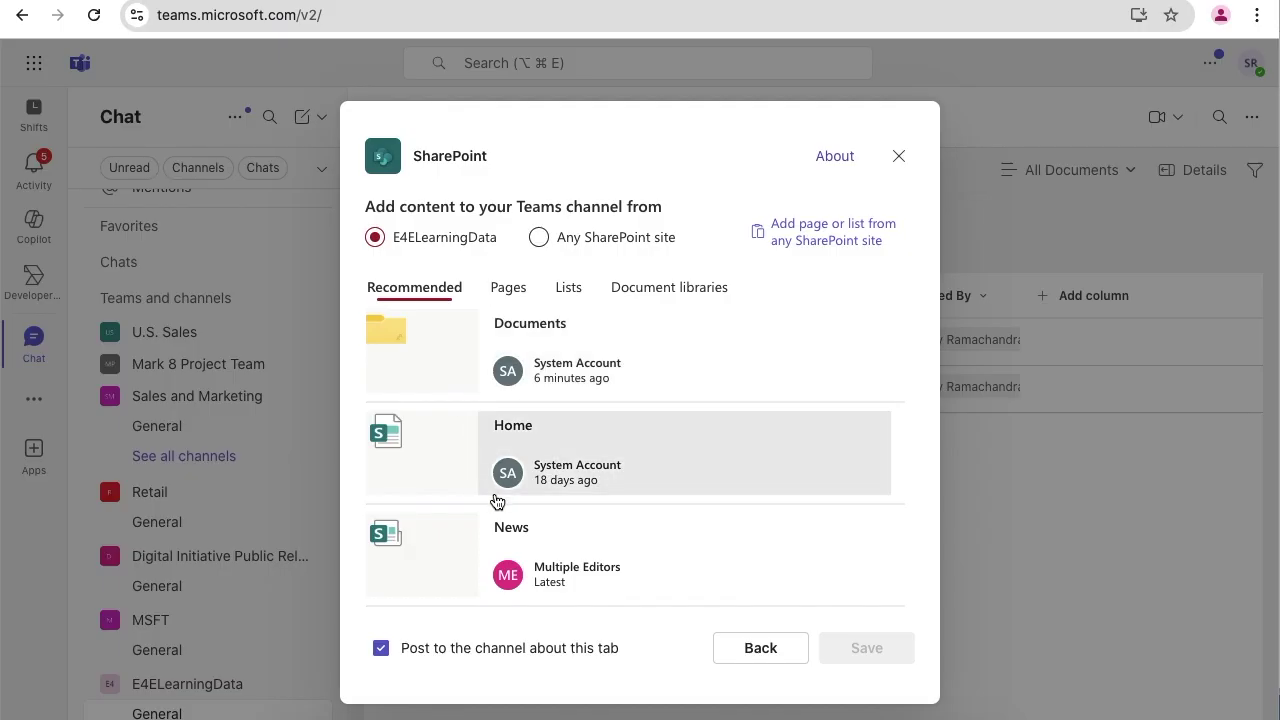
left_click(586, 239)
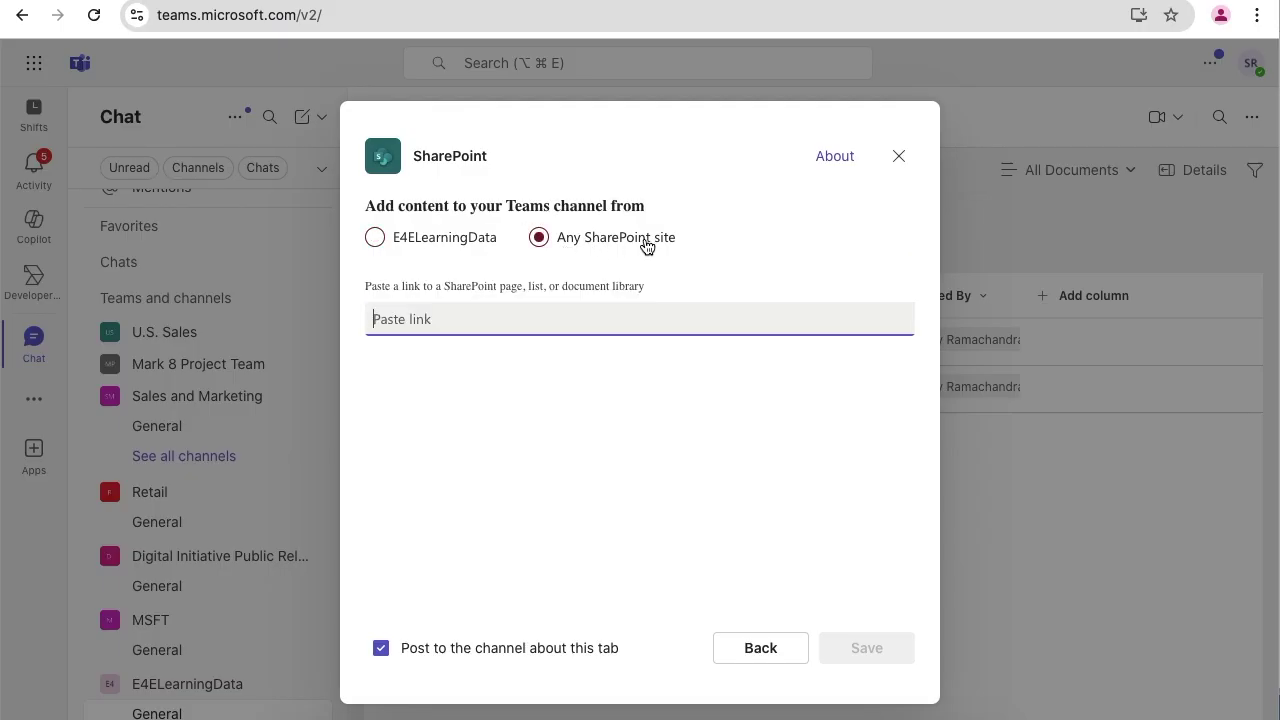
type("https://242vnt.sharepoint.com/sites/TeamSite1/SitePages/CollabHome.aspx")
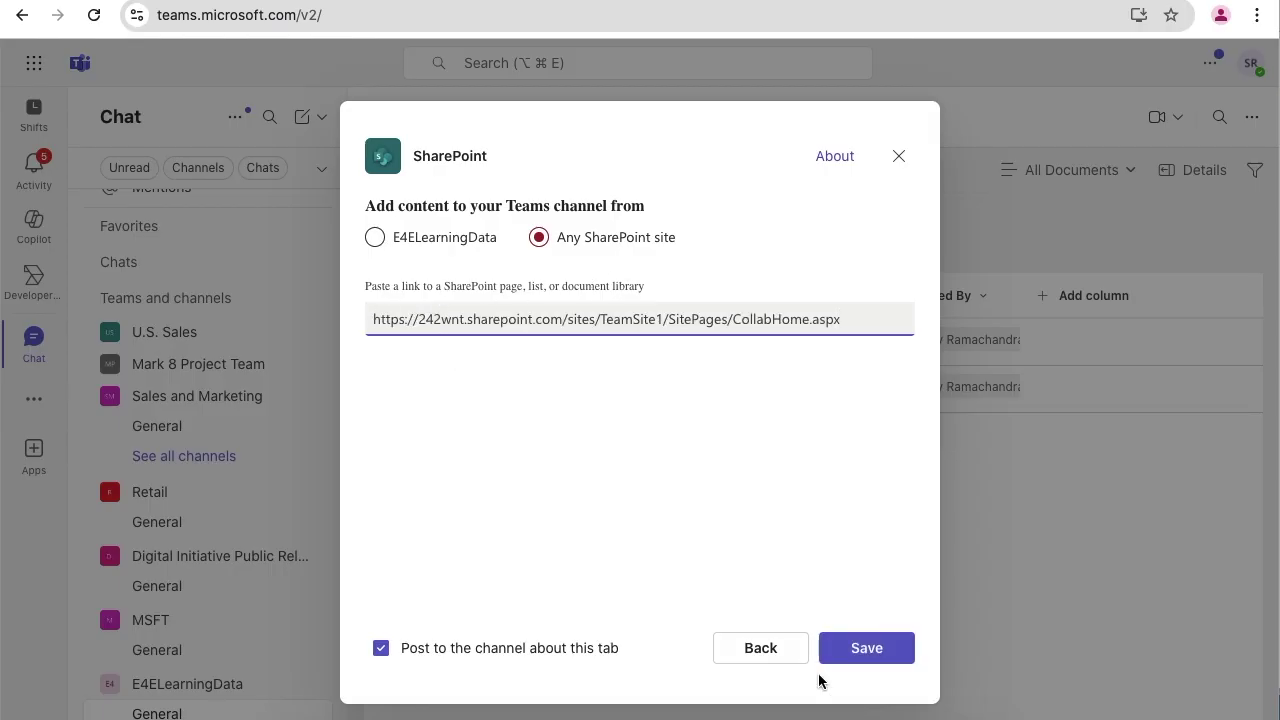
left_click(903, 655)
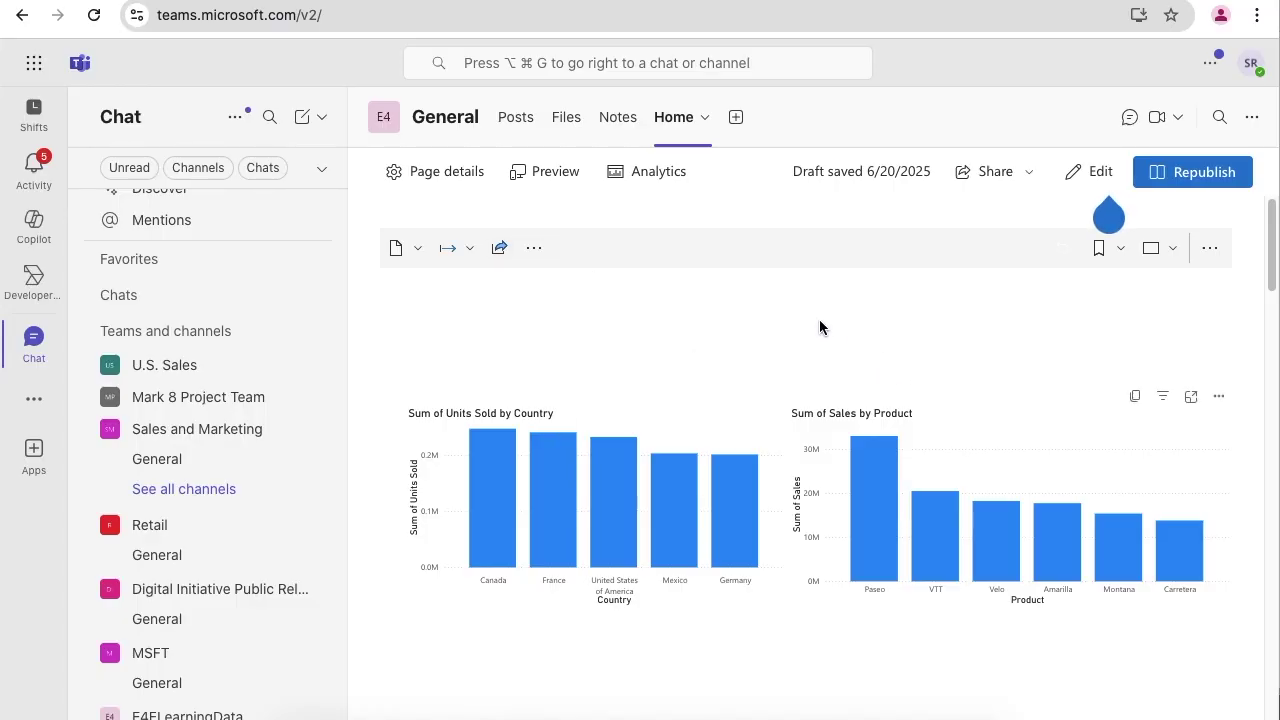
Look through the embedded Home page and highlight United States of America in the Sum of Units Sold by Country chart
scroll(998, 414, "down", 7)
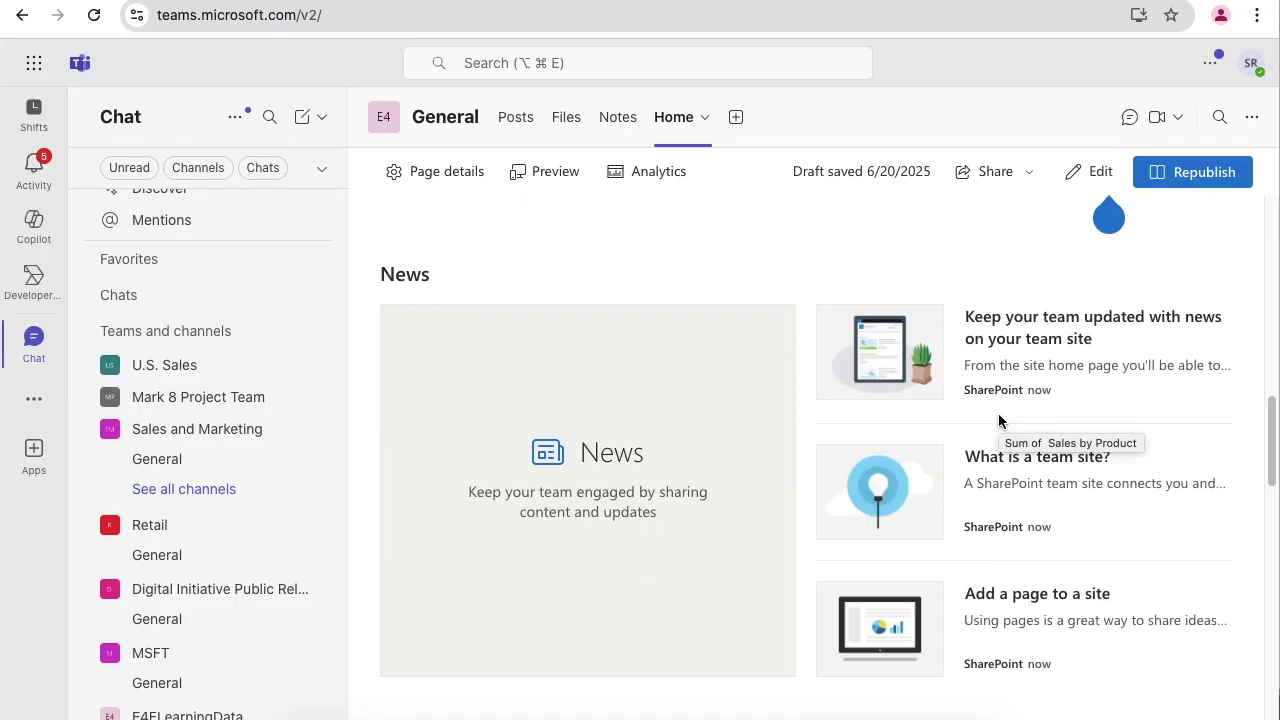
scroll(998, 420, "down", 5)
scroll(998, 420, "up", 10)
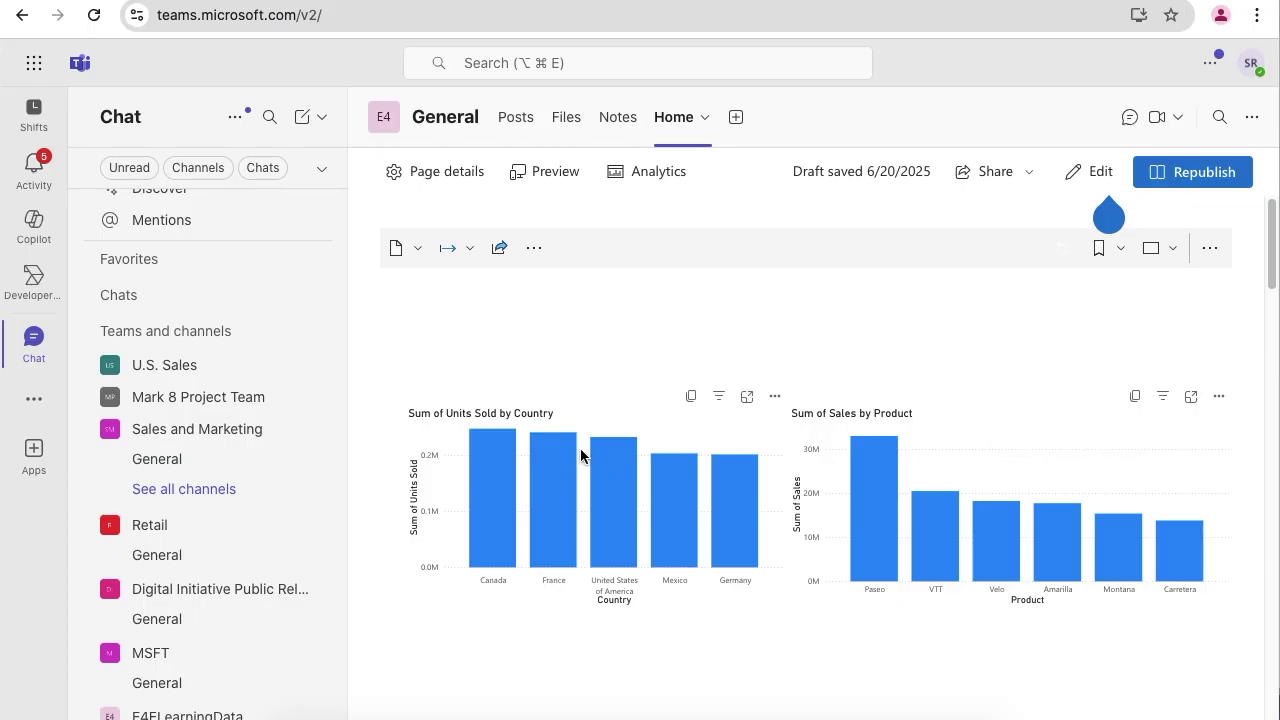
left_click(603, 462)
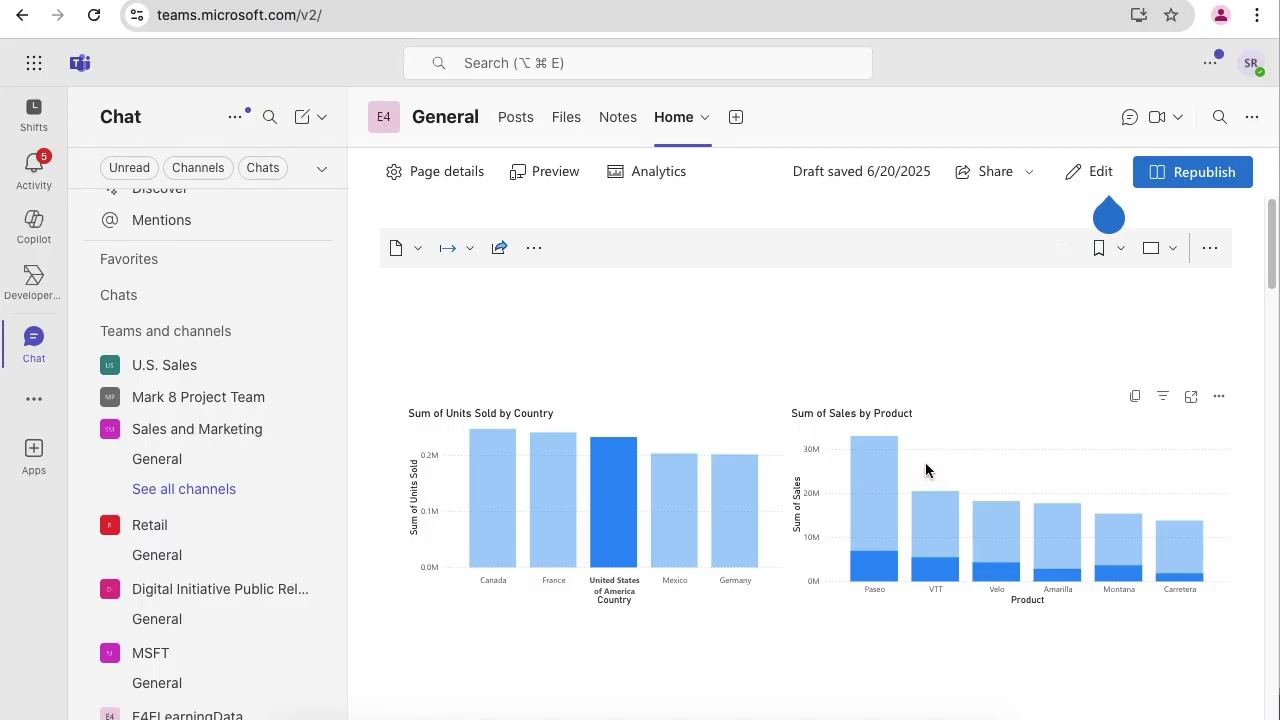
Open the June 20, 2025 event in Bengaluru from the embedded Home page and examine its details
scroll(546, 451, "down", 5)
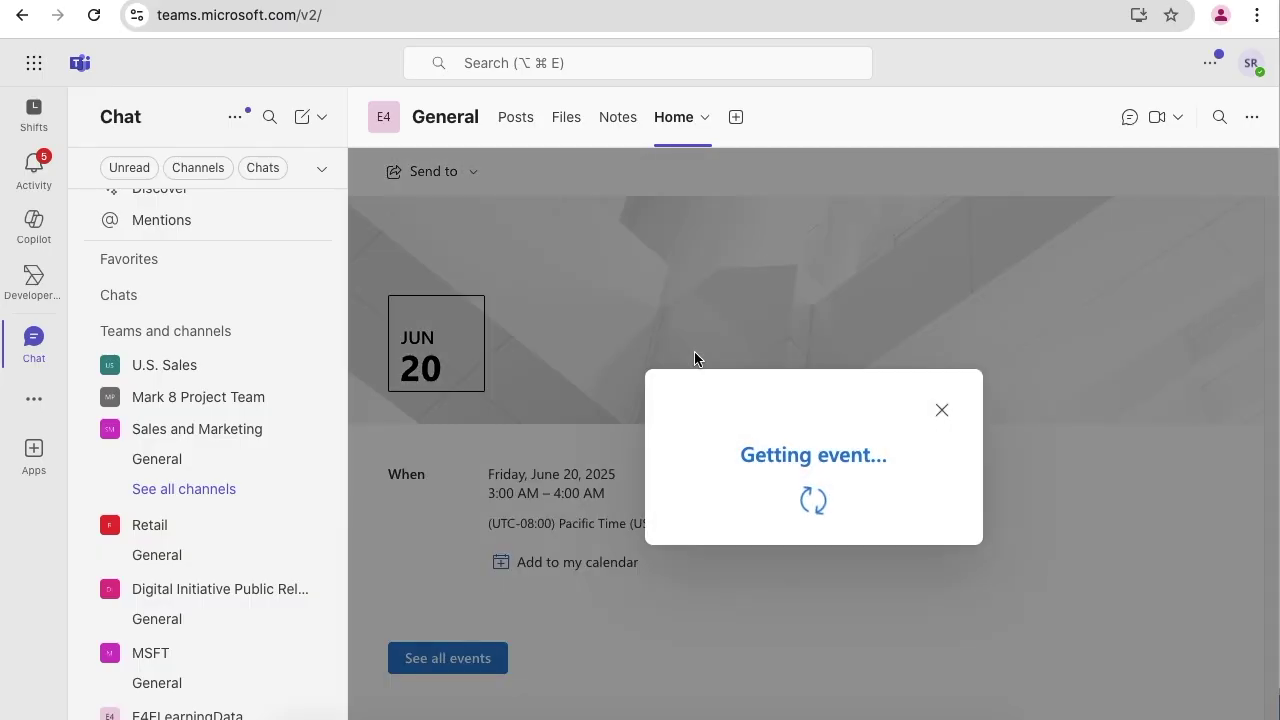
scroll(706, 402, "down", 3)
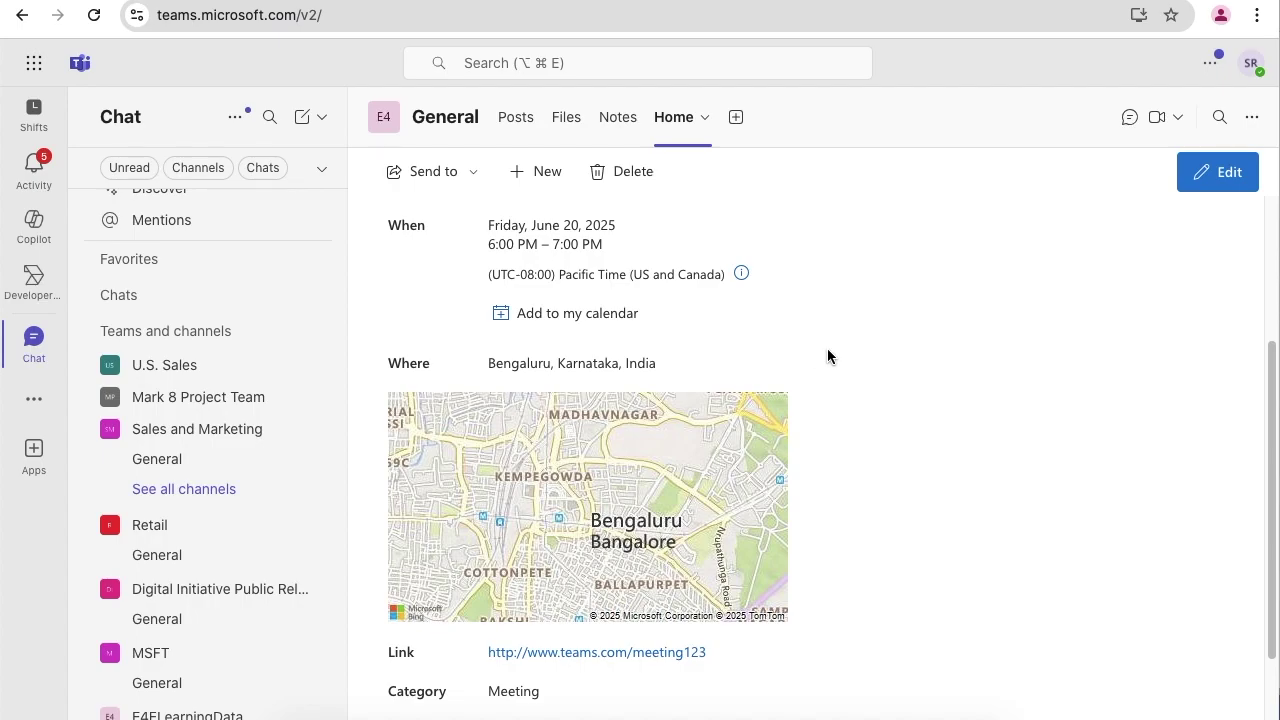